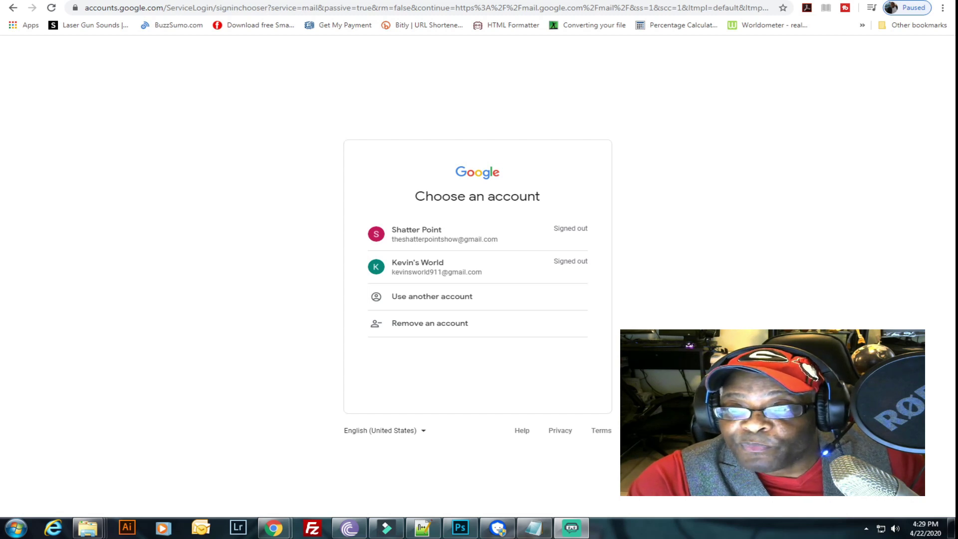
# Step: Sign in to Gmail with the first listed account and show the Google apps list
pyautogui.click(453, 238)
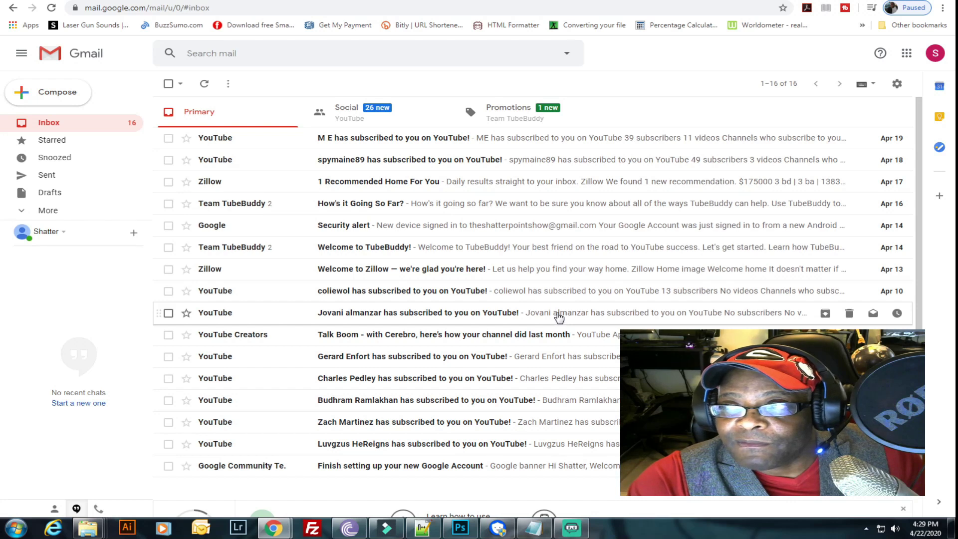
pyautogui.click(906, 55)
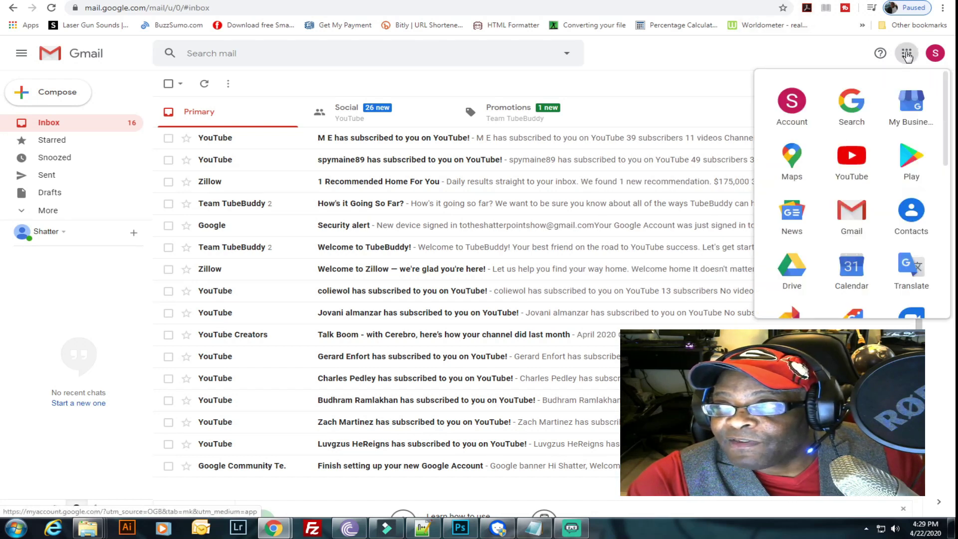
# Step: Launch Google Calendar from the apps list and show its gear settings menu
pyautogui.click(852, 271)
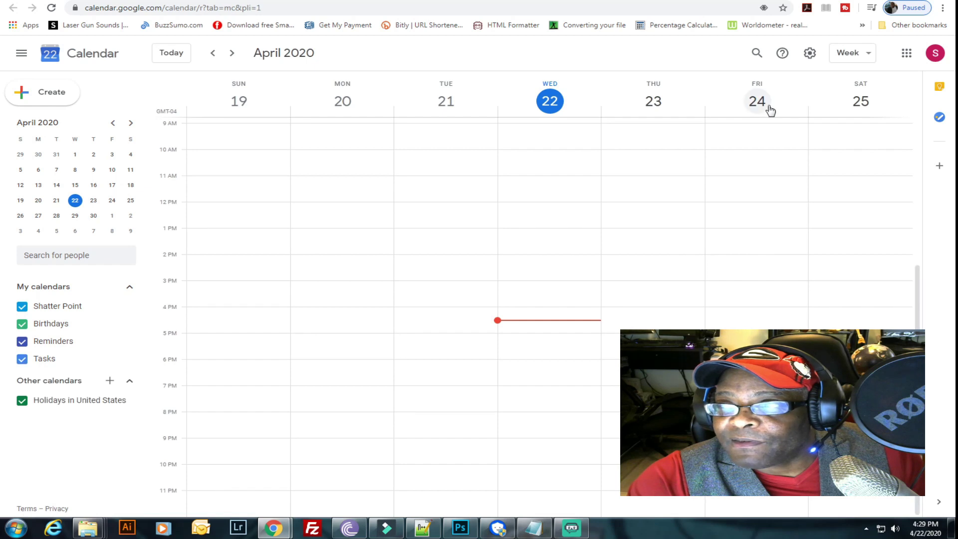
pyautogui.click(810, 53)
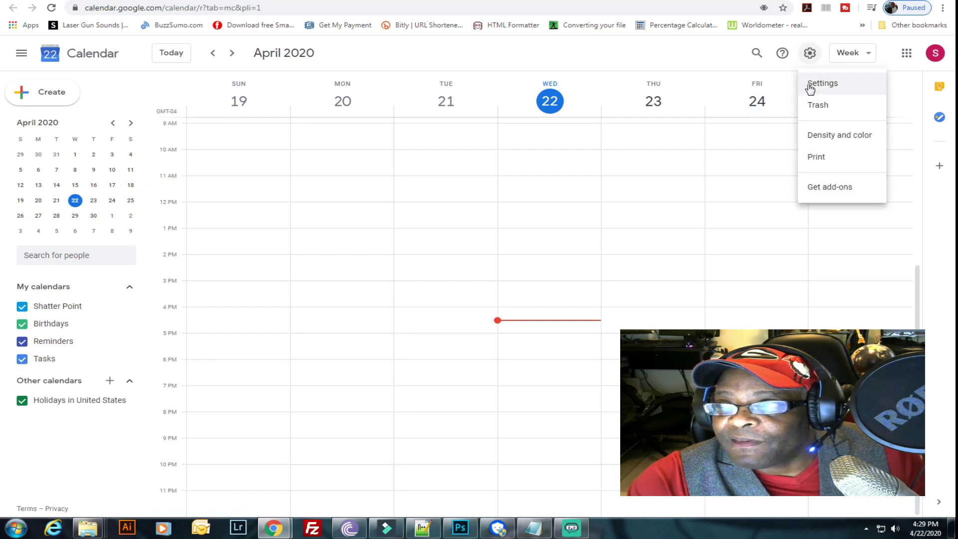
# Step: On the Settings page, set the primary time zone to (GMT-04:00) Eastern Time - Detroit
pyautogui.click(810, 86)
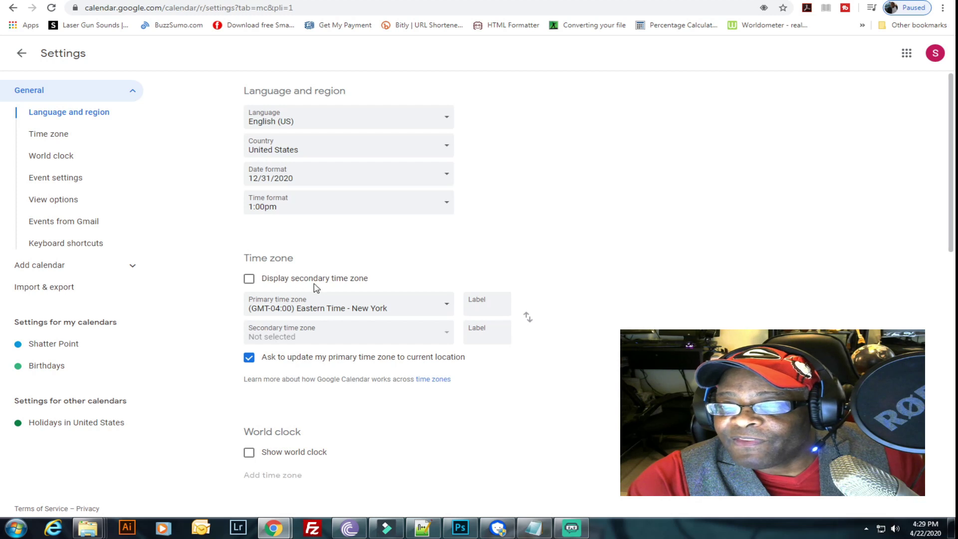
pyautogui.click(450, 306)
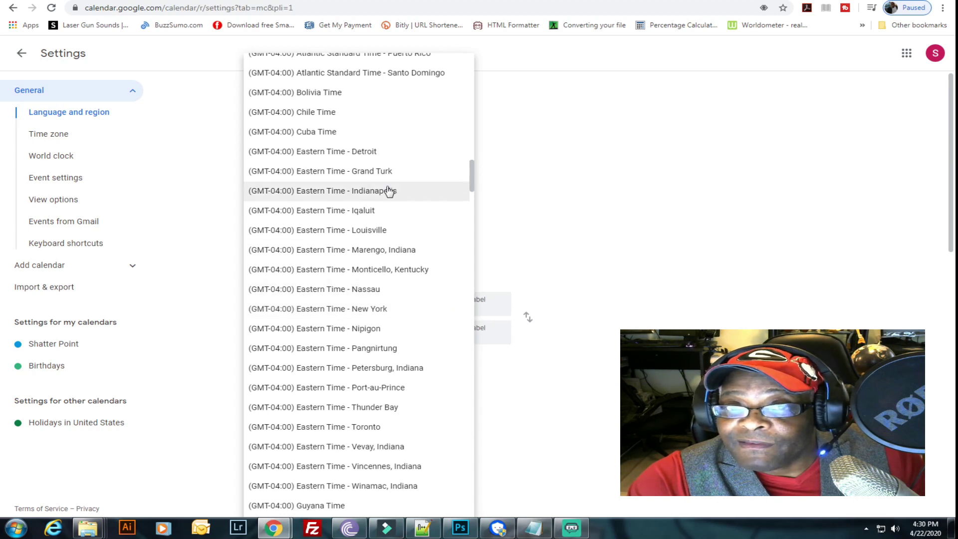
pyautogui.click(371, 155)
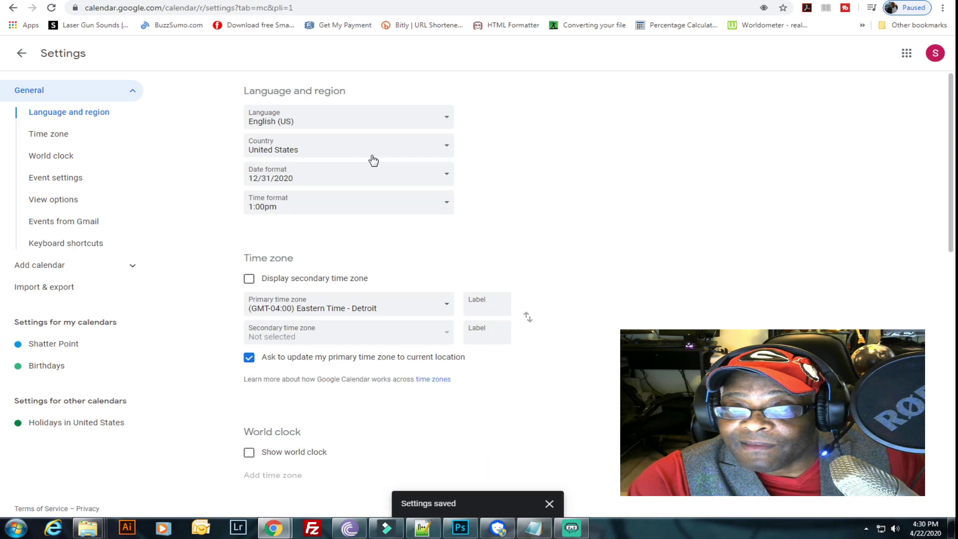
pyautogui.scroll(-2, 597, 235)
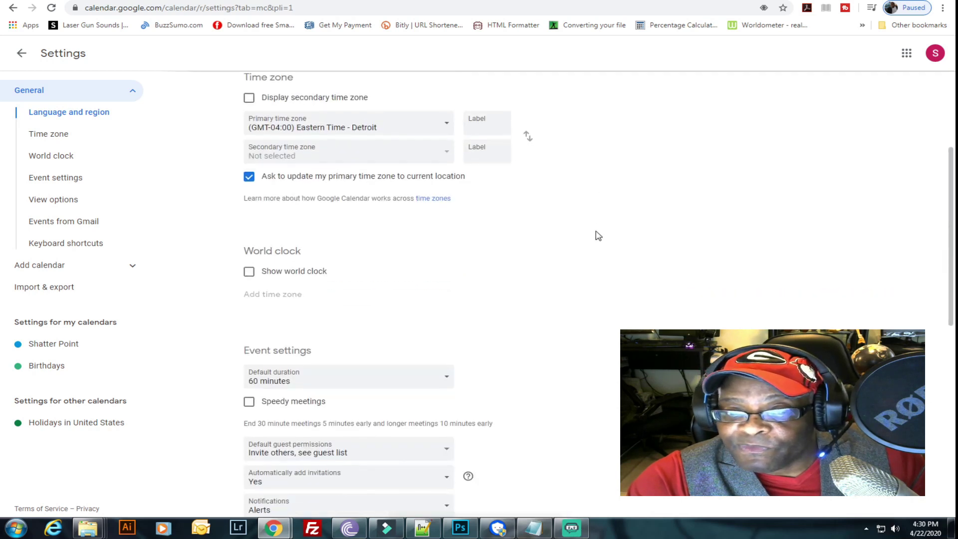
pyautogui.scroll(-2, 593, 226)
pyautogui.scroll(-4, 592, 219)
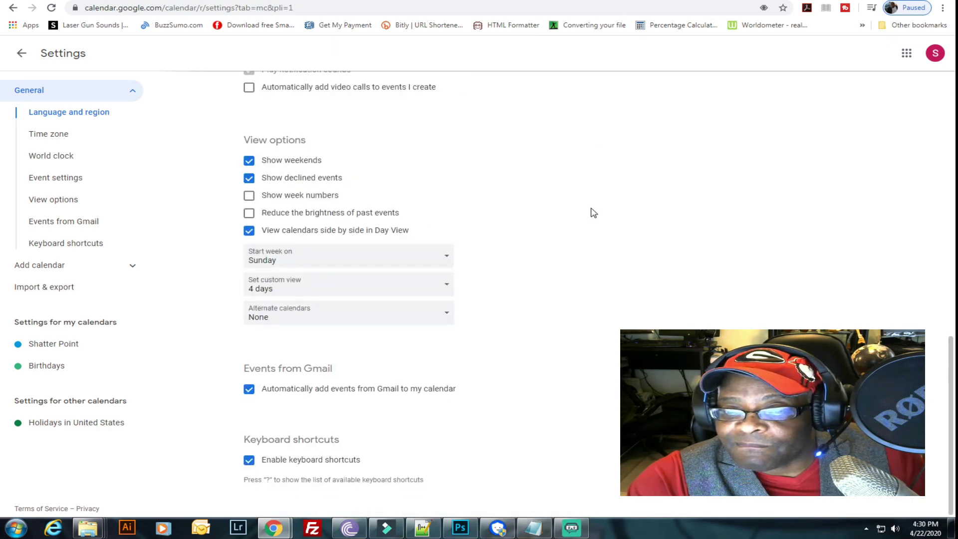
pyautogui.scroll(4, 592, 213)
pyautogui.scroll(4, 592, 213)
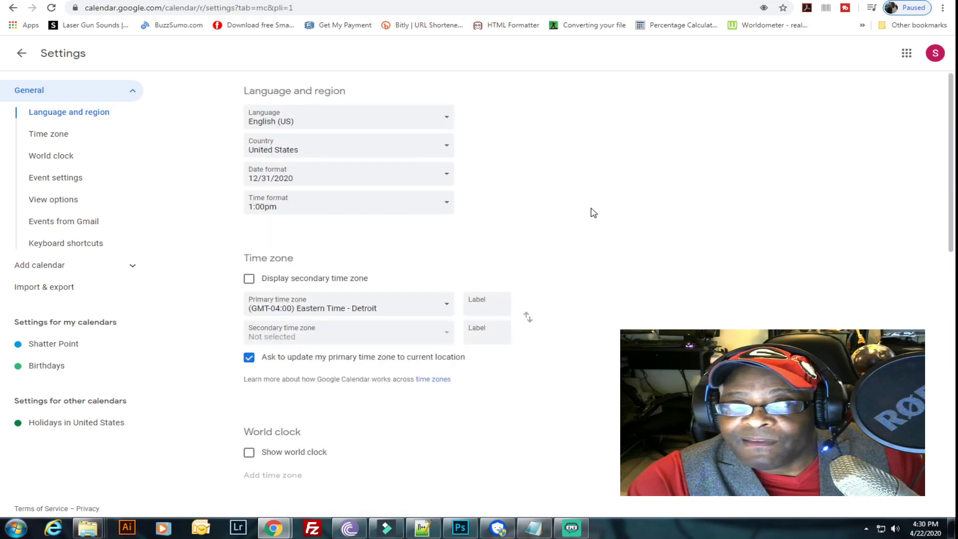